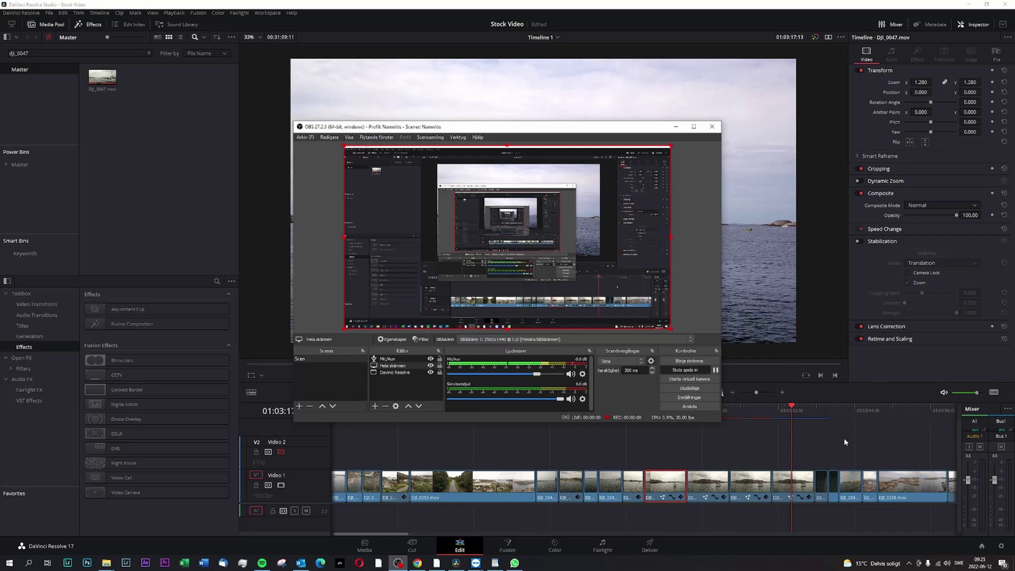
# Step: Scrub back to an earlier point in the drone boat shot and play Timeline 1
pyautogui.moveTo(788, 411); pyautogui.dragTo(773, 420)
pyautogui.press('space')
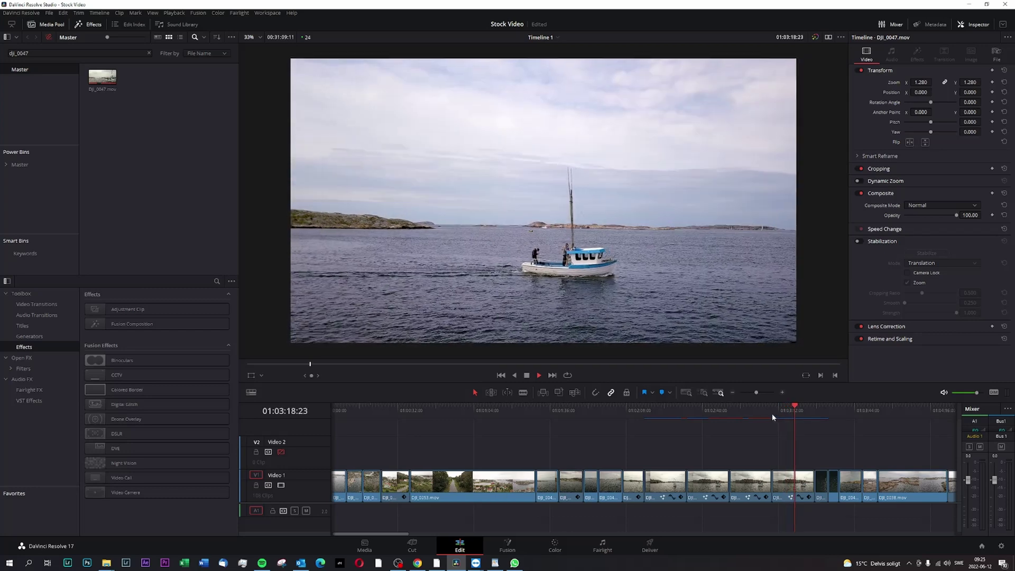
pyautogui.click(689, 409)
pyautogui.press('space')
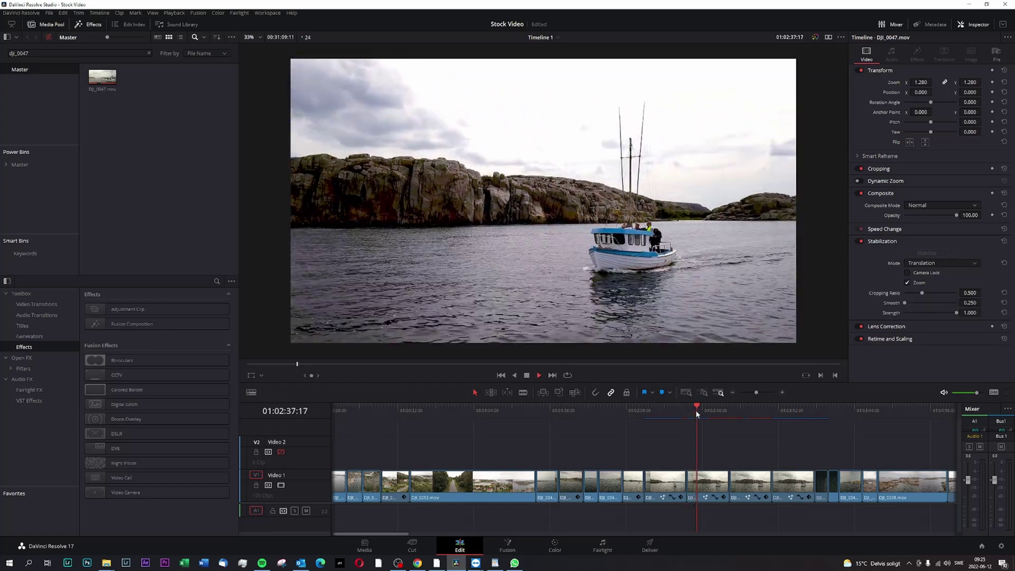
pyautogui.moveTo(695, 410); pyautogui.dragTo(730, 414)
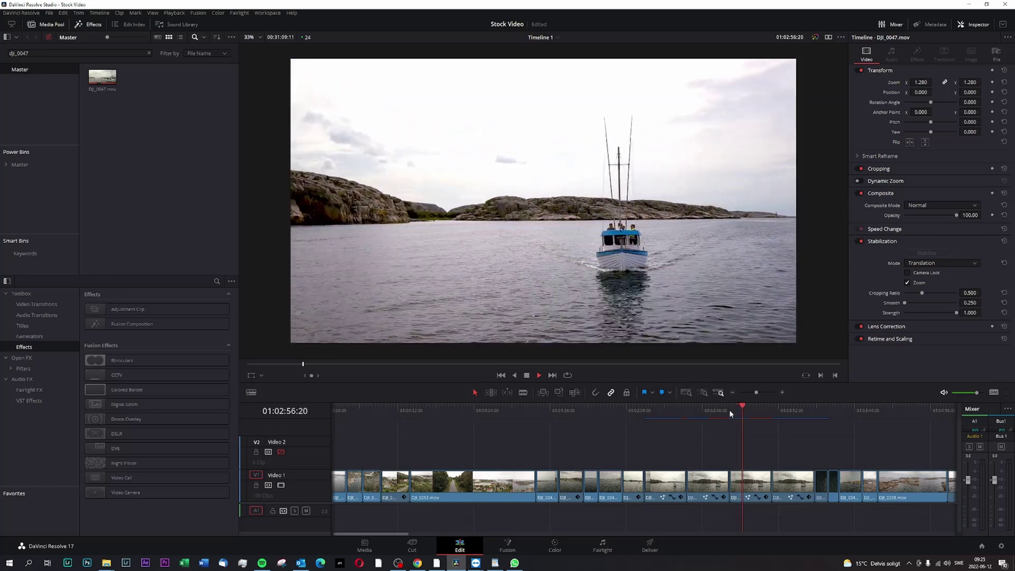
pyautogui.click(649, 410)
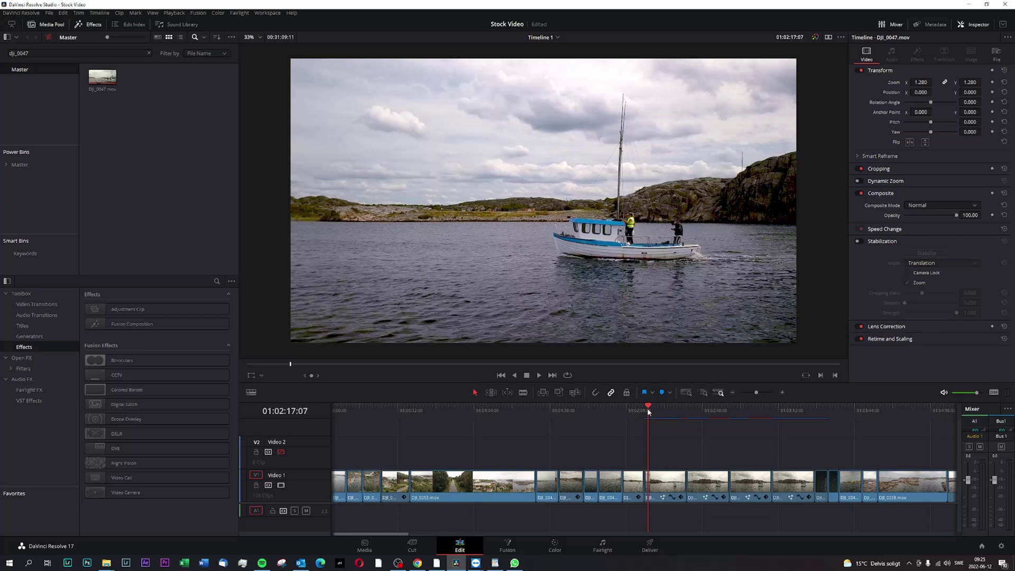
pyautogui.click(646, 408)
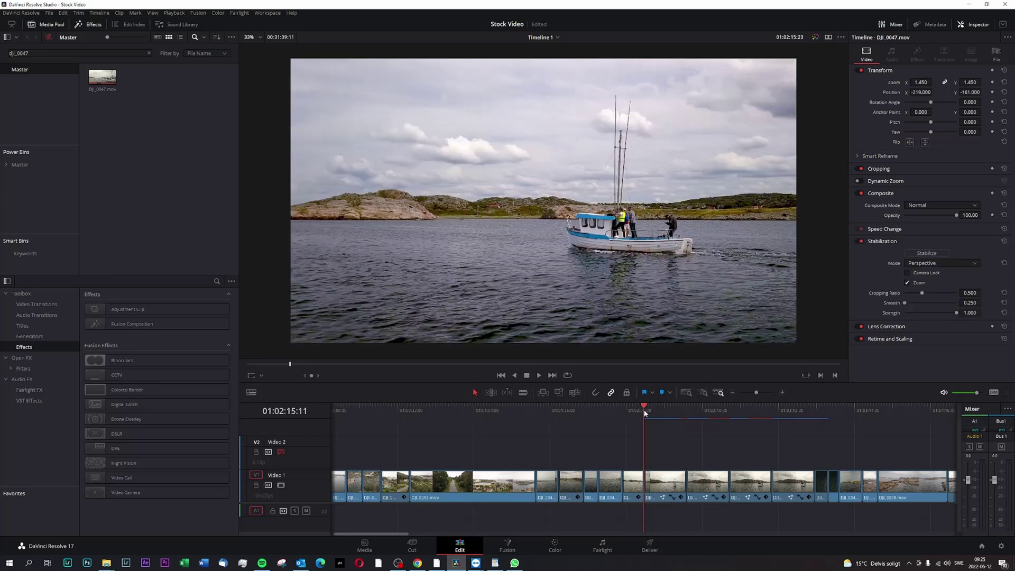
pyautogui.press('space')
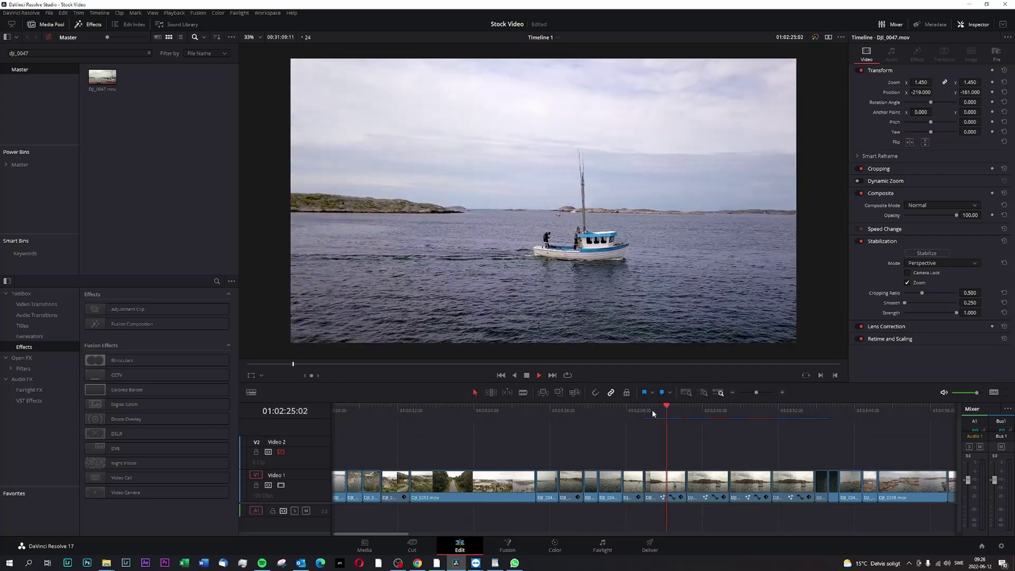
pyautogui.click(649, 410)
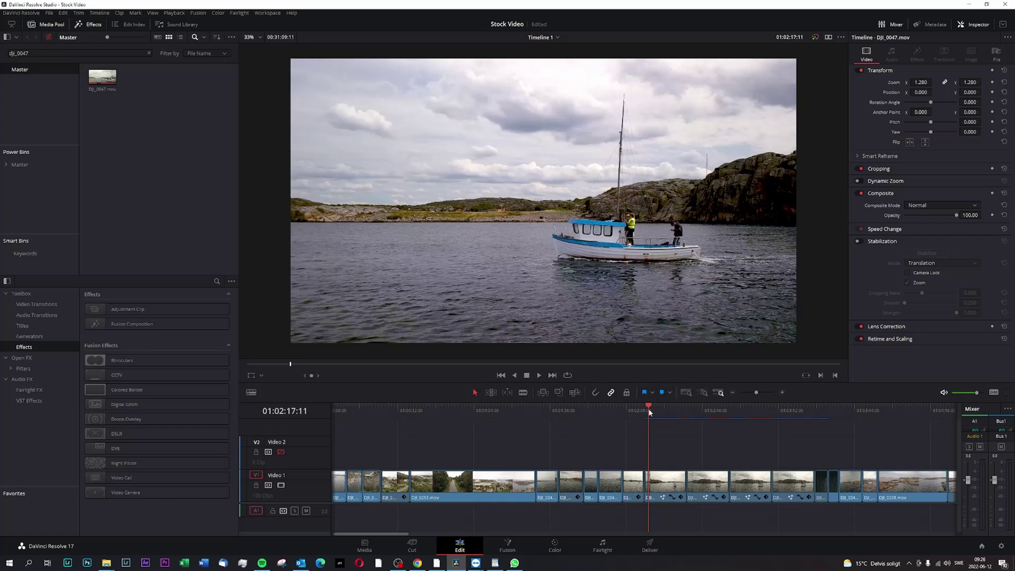
pyautogui.click(776, 407)
pyautogui.press('space')
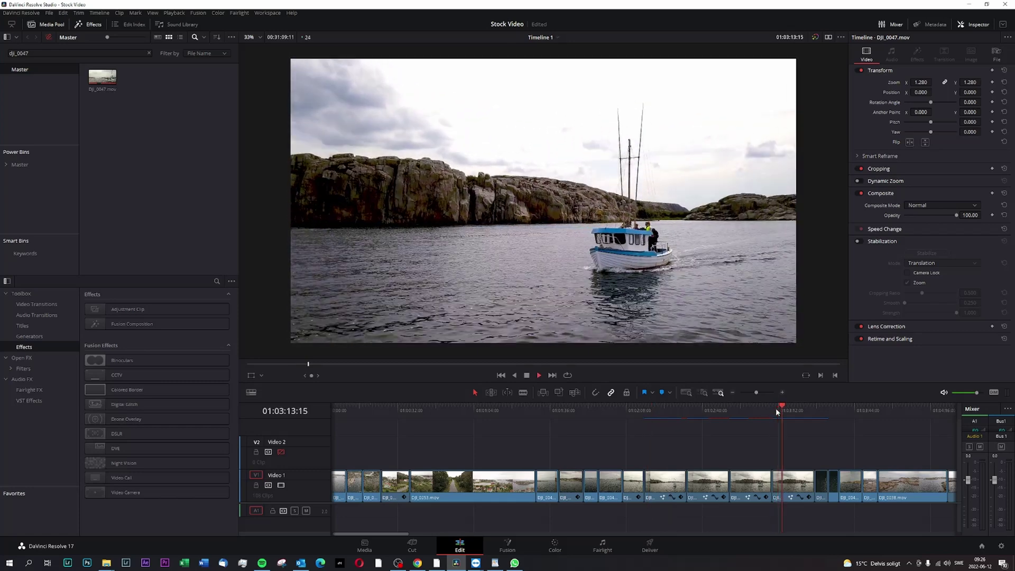
pyautogui.click(645, 410)
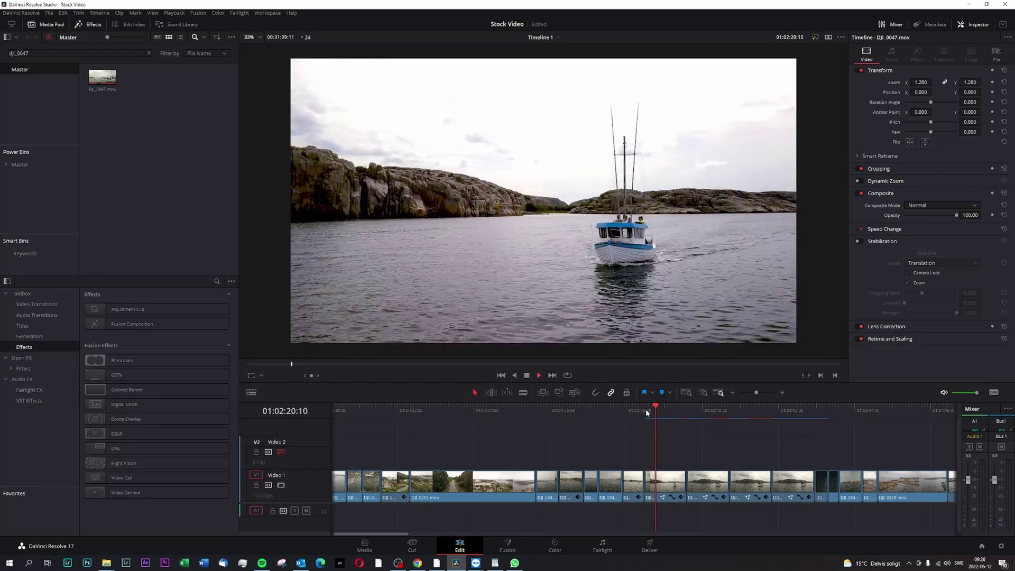
pyautogui.press('space')
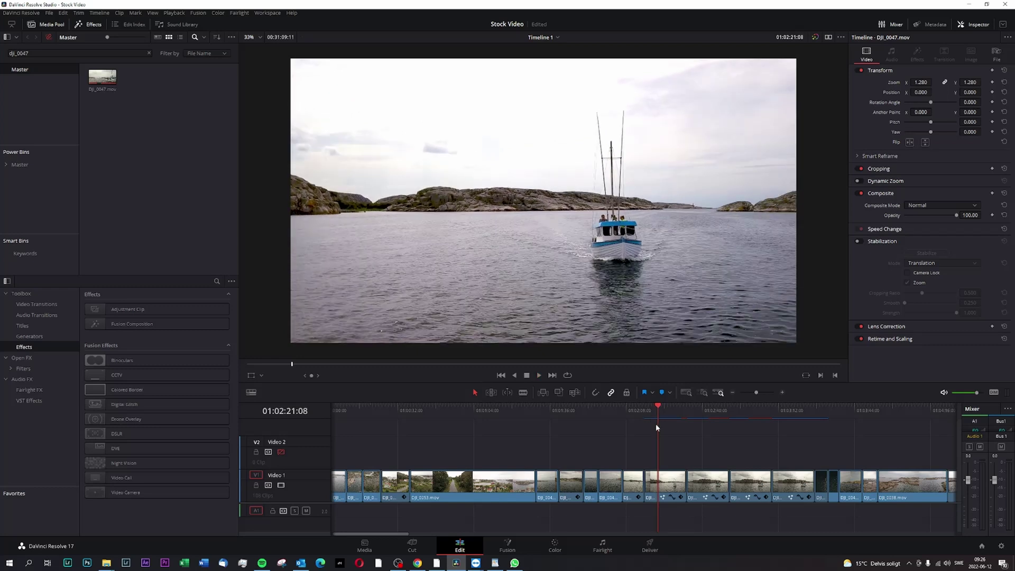
# Step: Park on the DJI_0047 clip, open it in Fusion, and move MediaIn1 aside in the graph
pyautogui.click(780, 411)
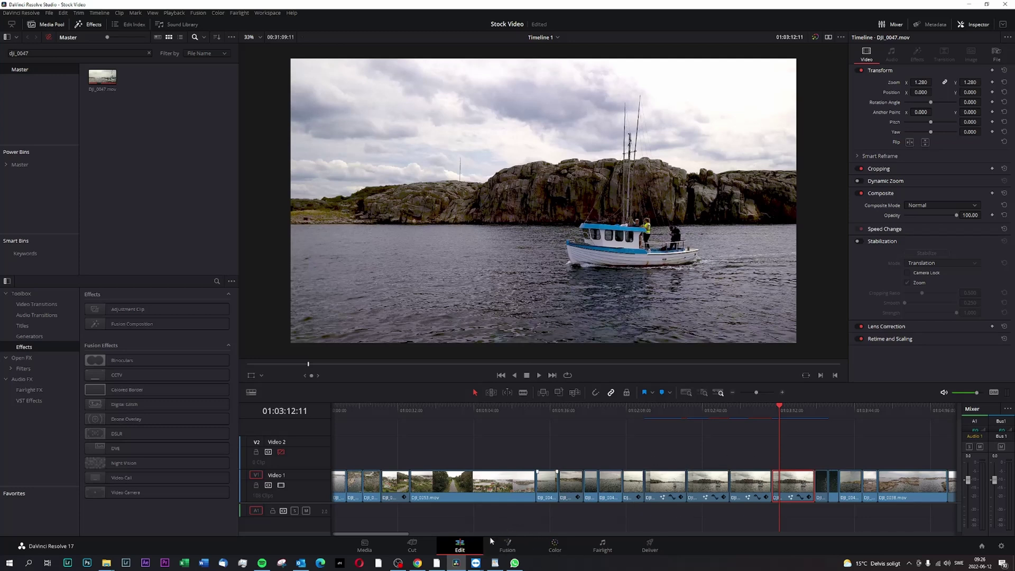
pyautogui.click(508, 550)
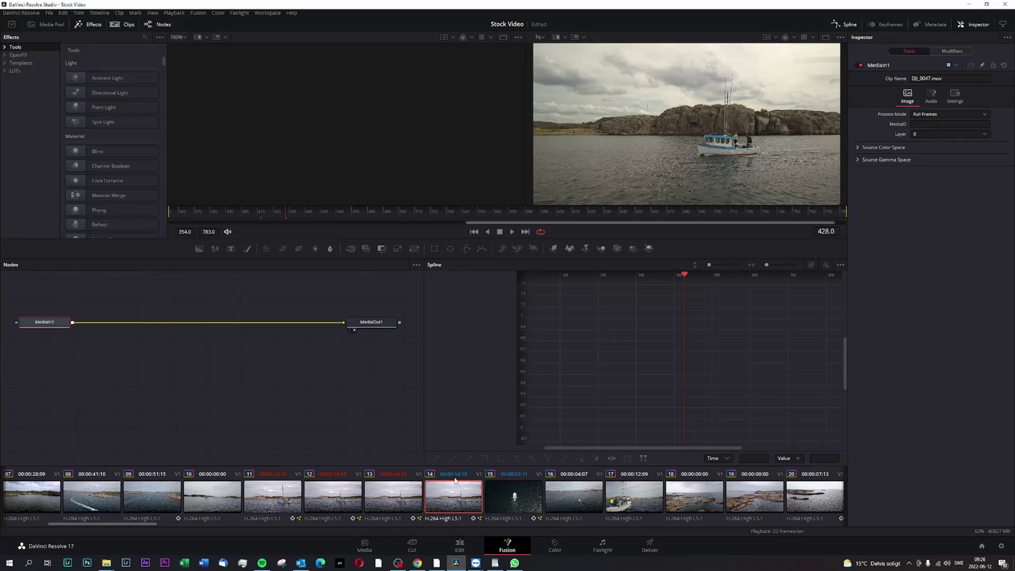
pyautogui.moveTo(68, 324); pyautogui.dragTo(54, 329)
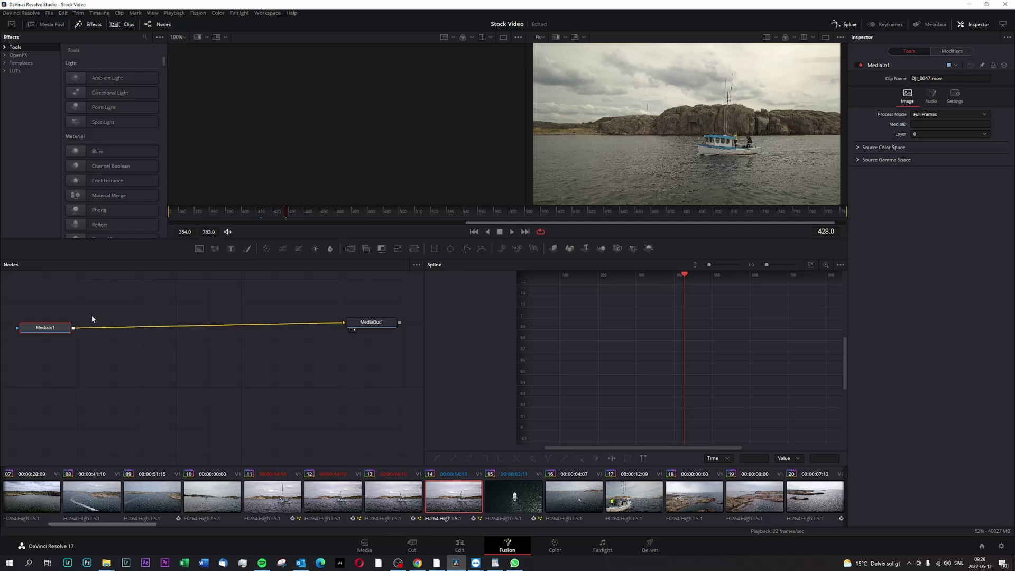
# Step: Add a Tracker node from tool search and wire Tracker1 between MediaIn1 and MediaOut1
pyautogui.hotkey('shift', 'space')
pyautogui.write('Motion Blur')
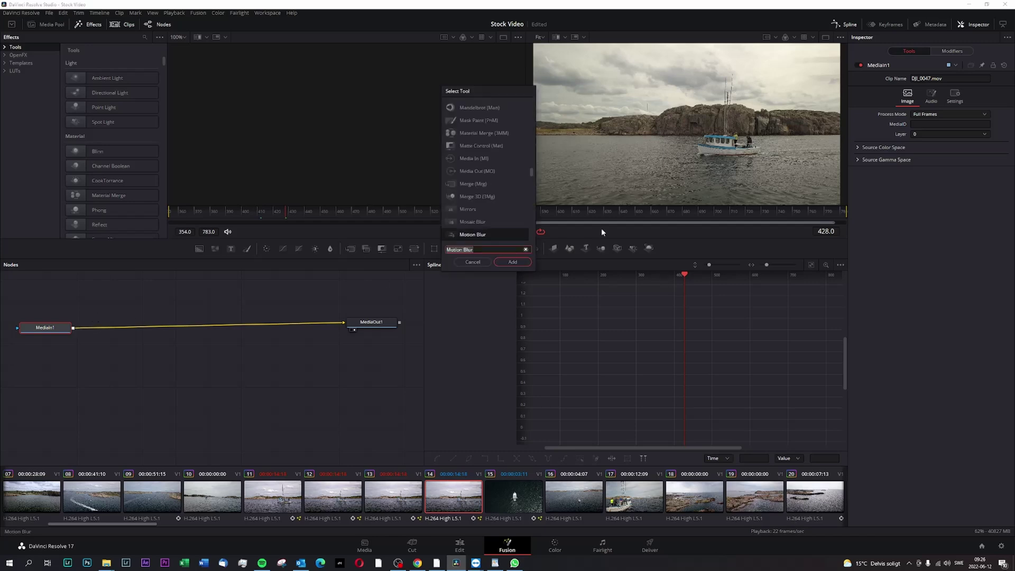
pyautogui.write('track')
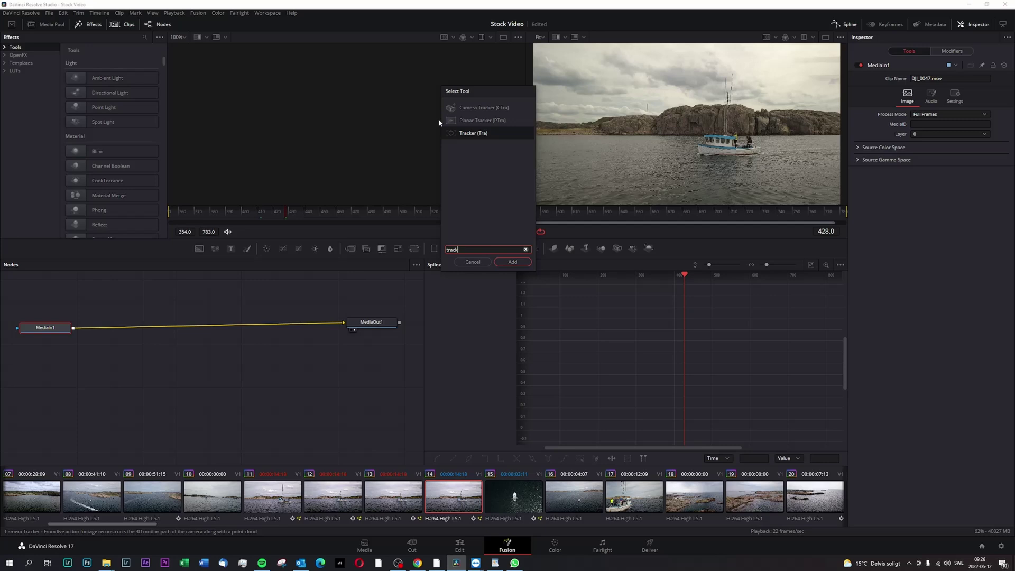
pyautogui.click(513, 262)
pyautogui.moveTo(119, 331); pyautogui.dragTo(226, 328)
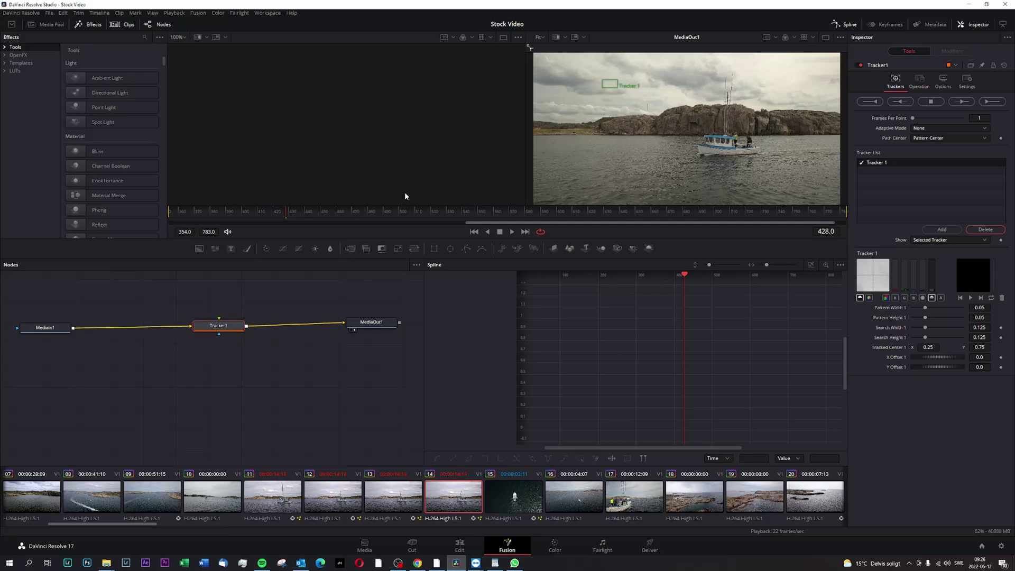
# Step: At frame 354, size the pattern box to the mast (0.065891 × 0.382352) with a wider search area
pyautogui.moveTo(201, 215); pyautogui.dragTo(170, 217)
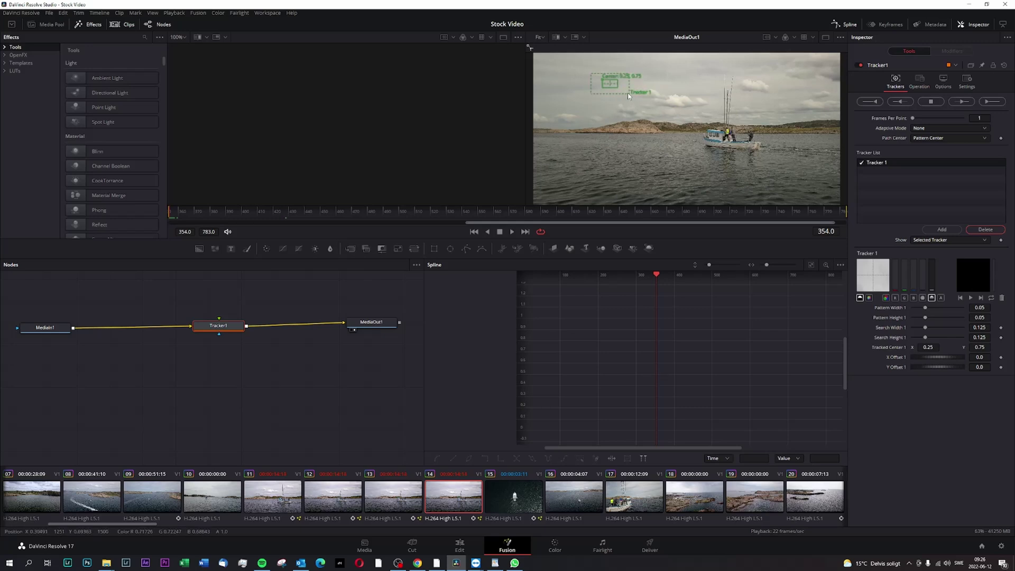
pyautogui.moveTo(628, 103)
pyautogui.mouseDown()
pyautogui.moveTo(635, 115)
pyautogui.moveTo(628, 110)
pyautogui.mouseUp()
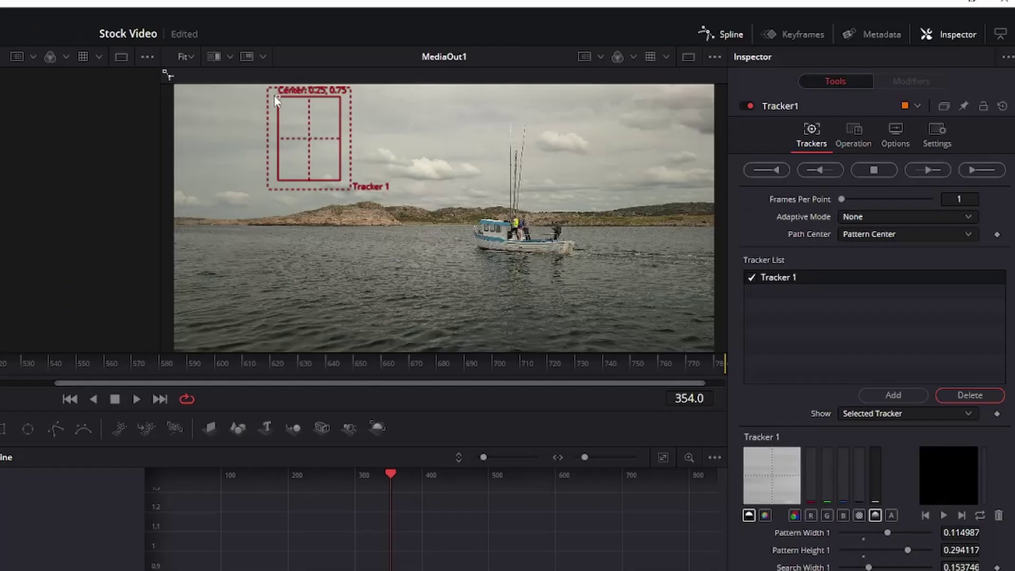
pyautogui.scroll(4, 691, 78)
pyautogui.scroll(-4, 499, 132)
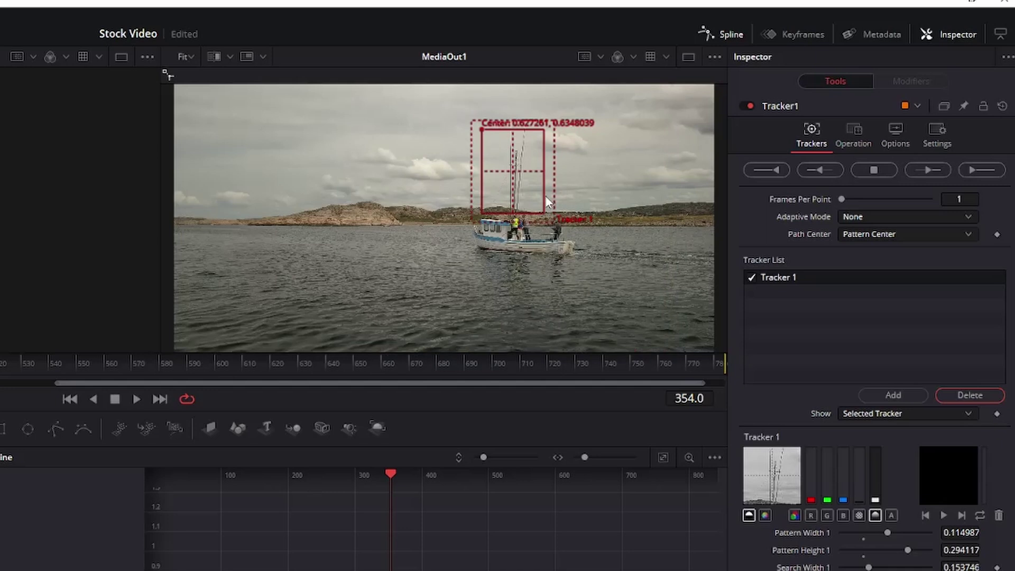
pyautogui.moveTo(545, 176); pyautogui.dragTo(497, 130)
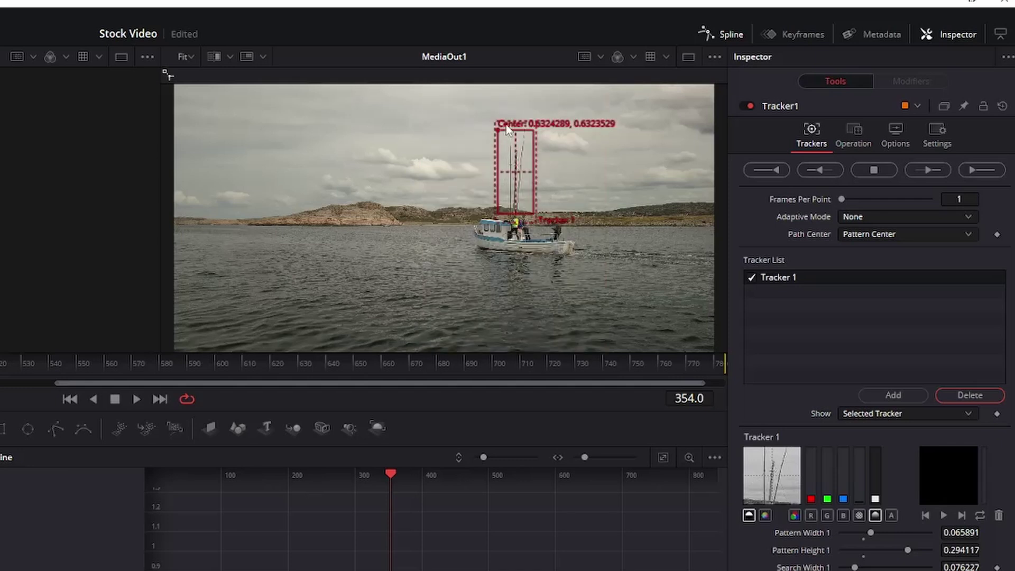
pyautogui.moveTo(495, 123); pyautogui.dragTo(507, 117)
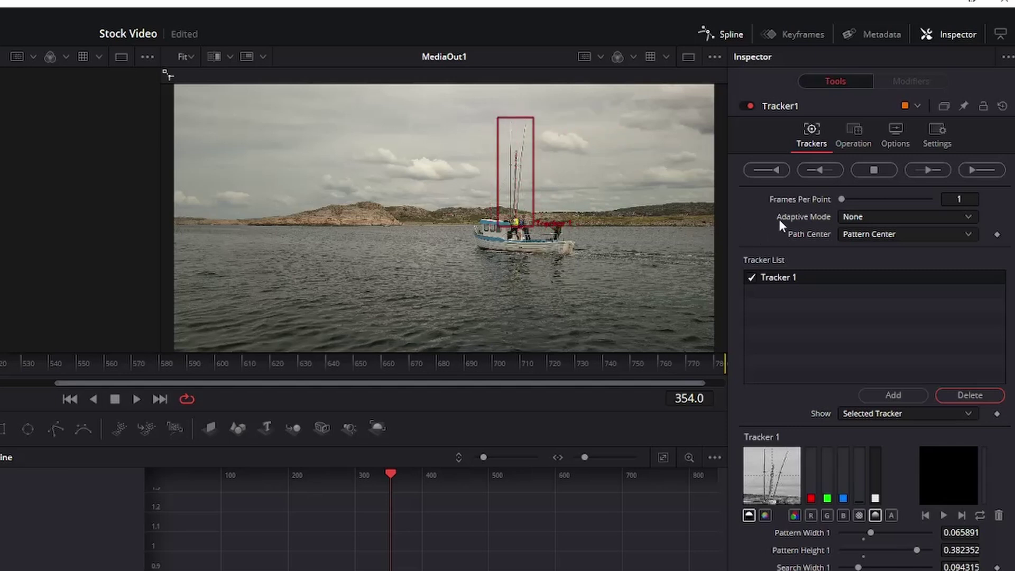
# Step: Track the mast forward through the boat clip and show Tracker1's Operation settings
pyautogui.click(979, 169)
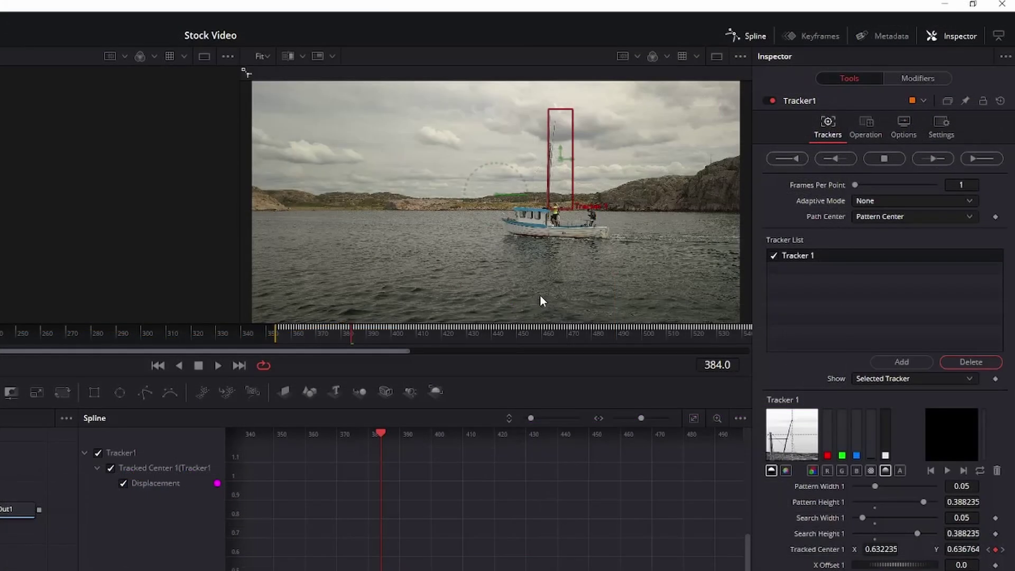
pyautogui.click(867, 126)
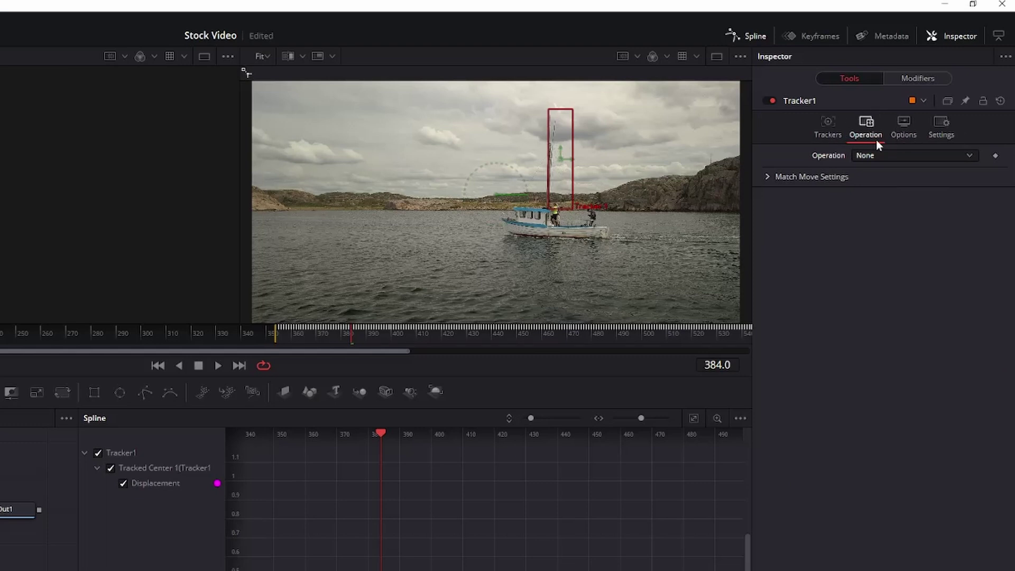
# Step: Set Tracker1's operation to Match Move with Merge set to BG only
pyautogui.click(886, 155)
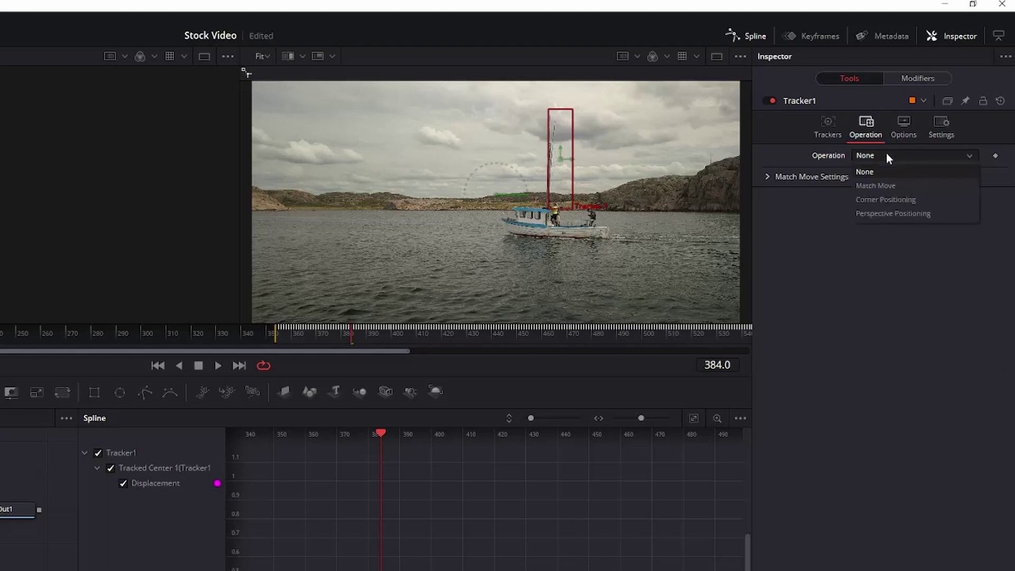
pyautogui.click(887, 185)
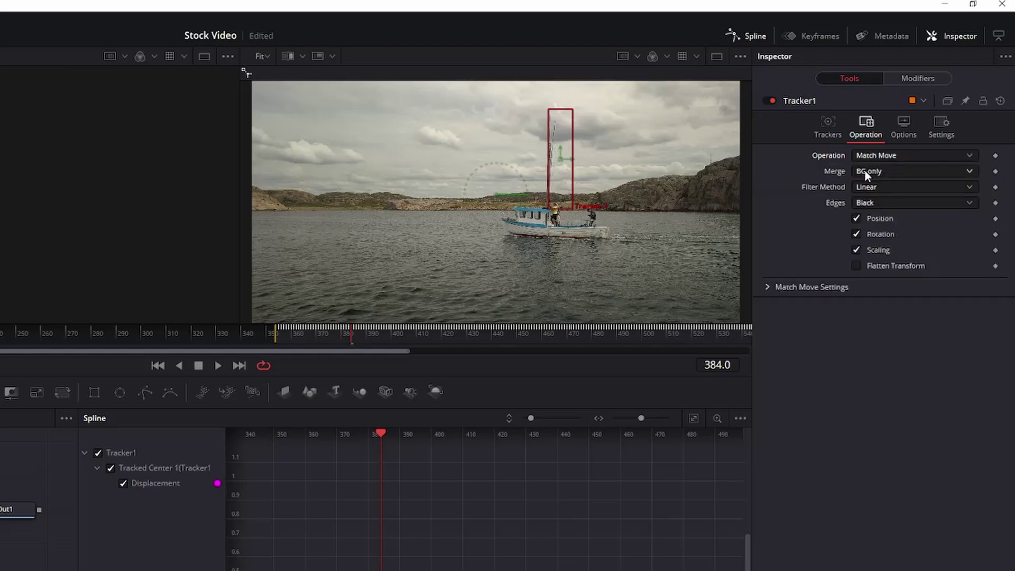
pyautogui.click(889, 171)
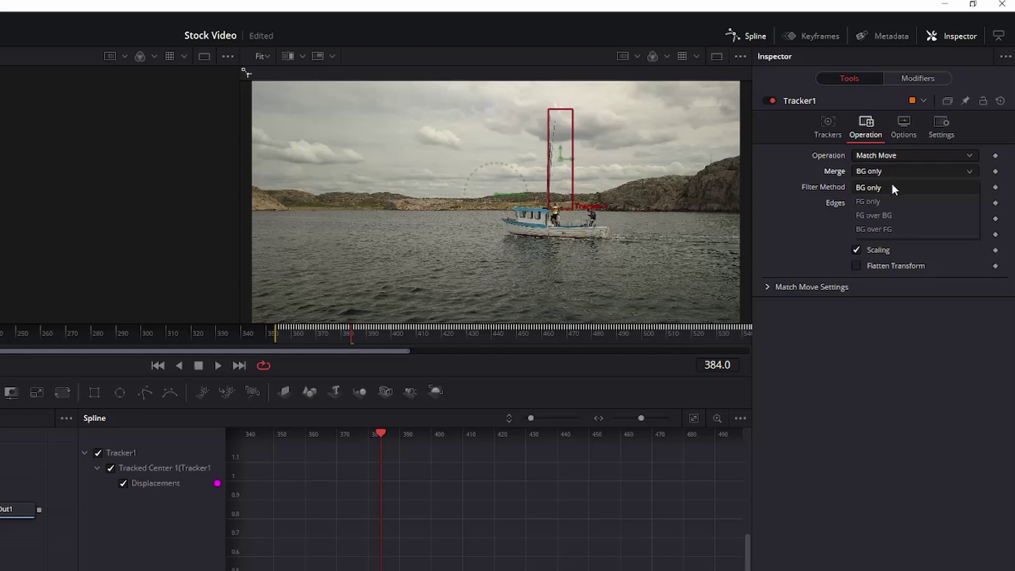
pyautogui.click(882, 186)
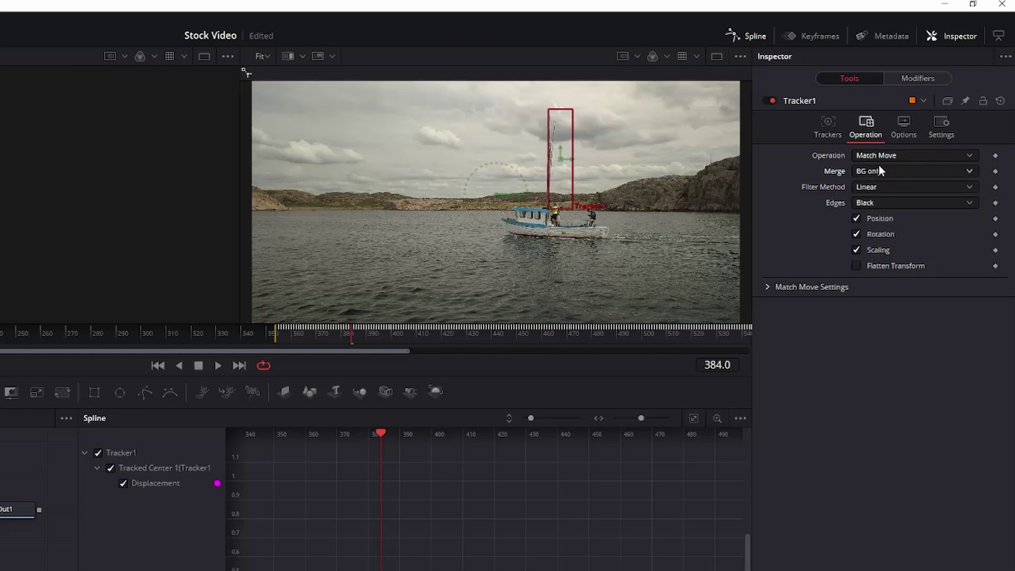
# Step: On the Edit page, lower DJI_0047.mov's Transform Zoom from 1.280 to 0.990 and preview it
pyautogui.click(531, 566)
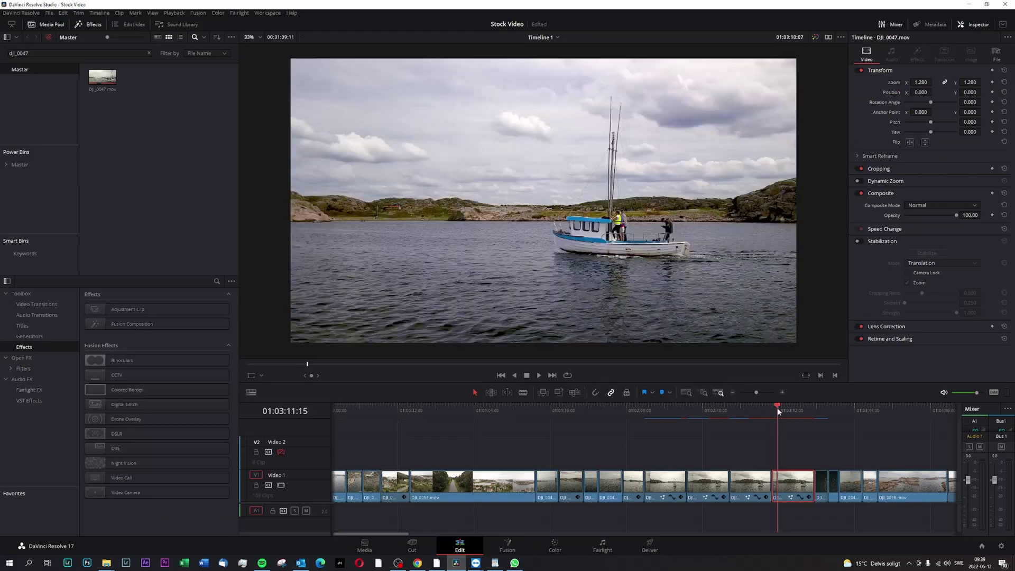
pyautogui.moveTo(777, 411); pyautogui.dragTo(775, 412)
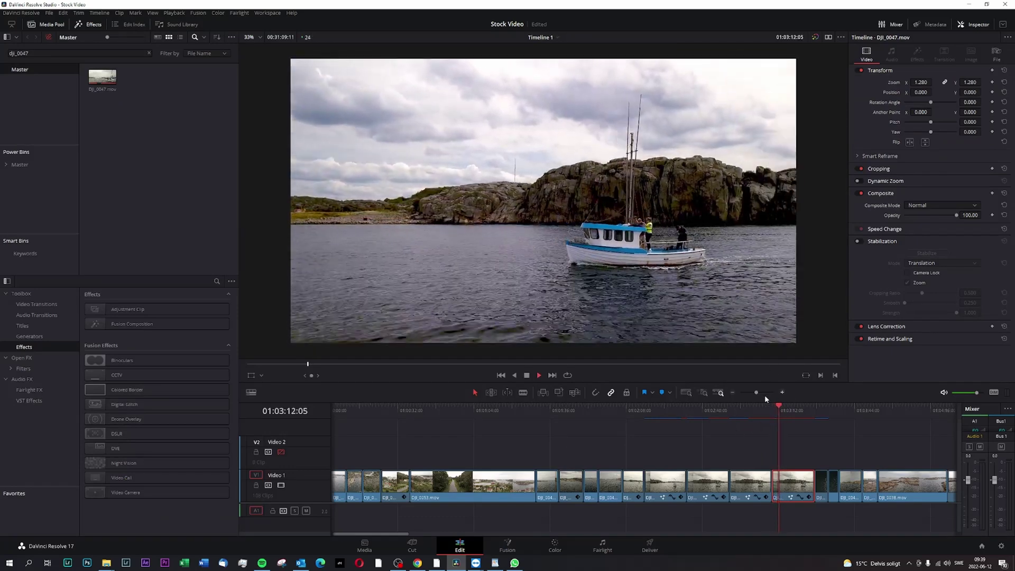
pyautogui.press('space')
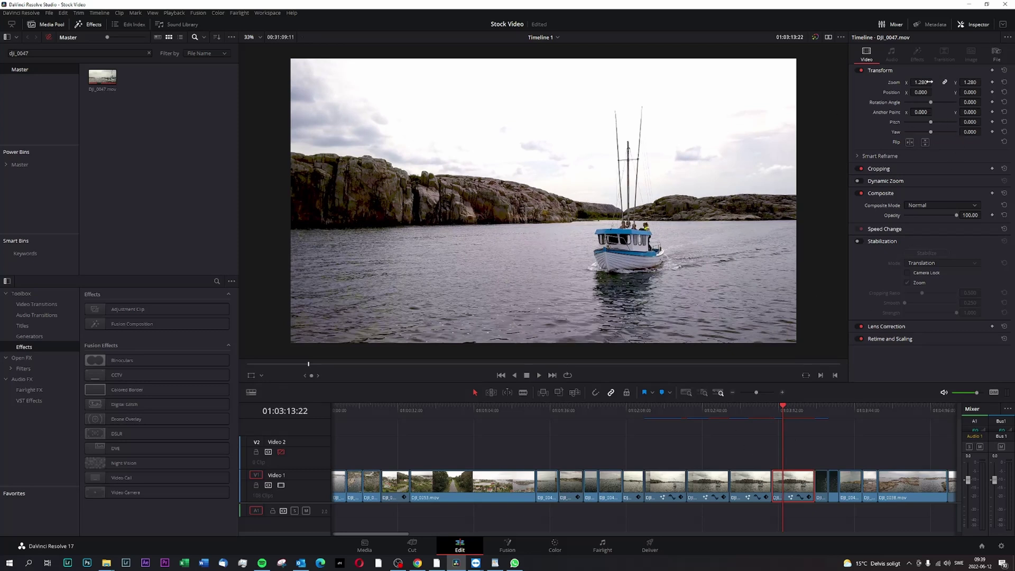
pyautogui.moveTo(920, 82); pyautogui.dragTo(890, 82)
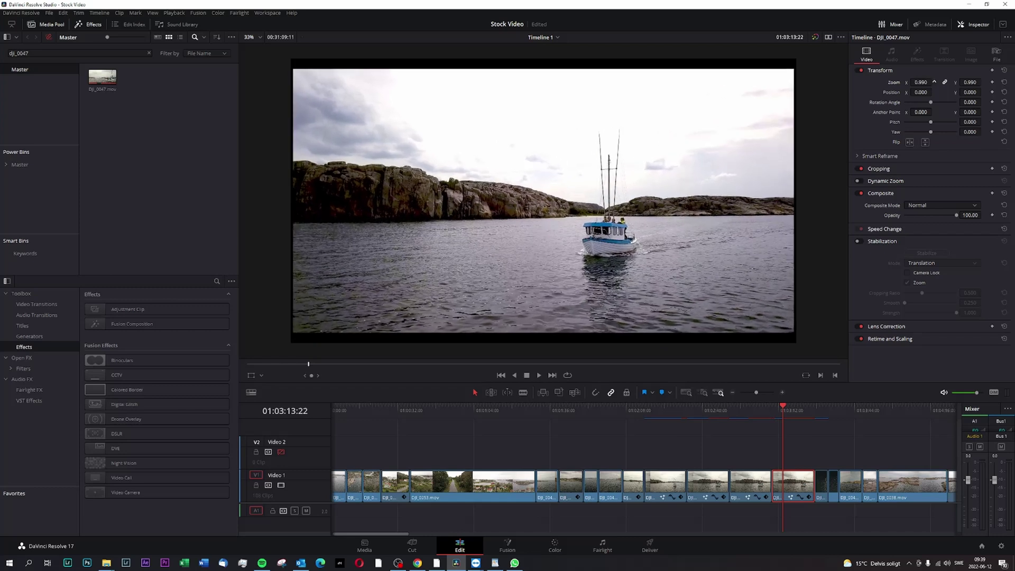
pyautogui.hotkey('ctrl', 'z')
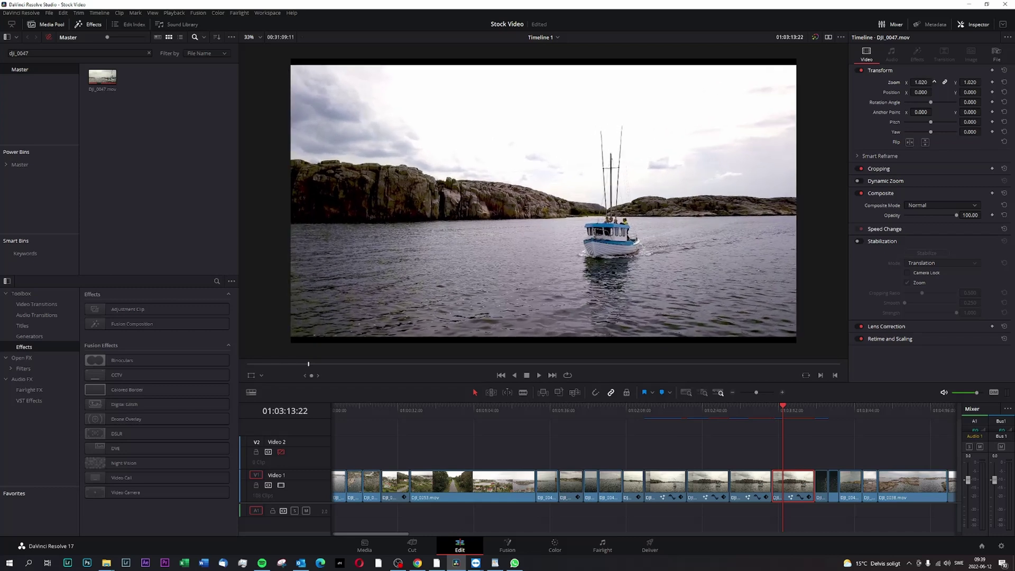
pyautogui.press('space')
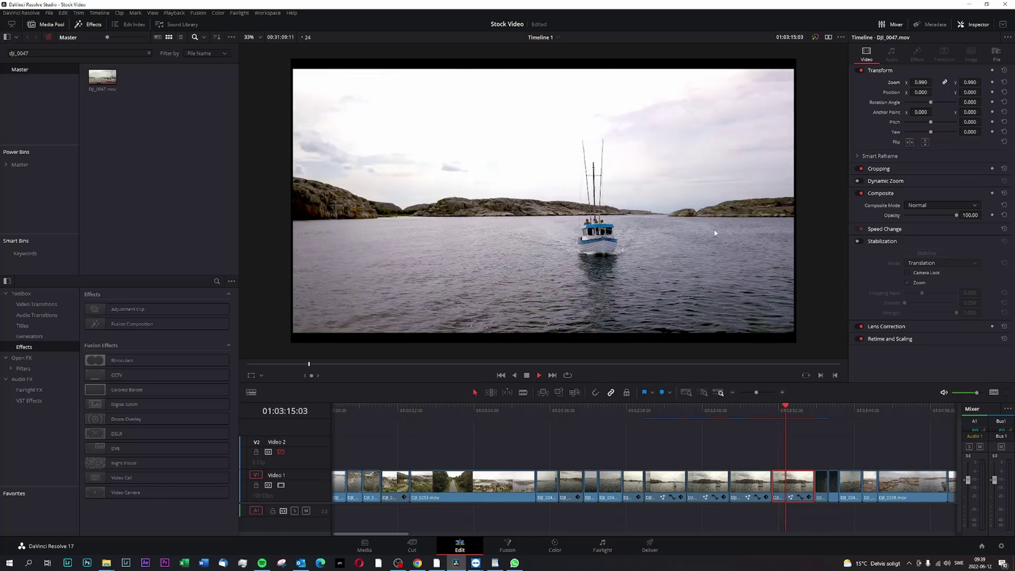
# Step: Replay the boat section, pausing to inspect the frame before resuming playback
pyautogui.click(775, 407)
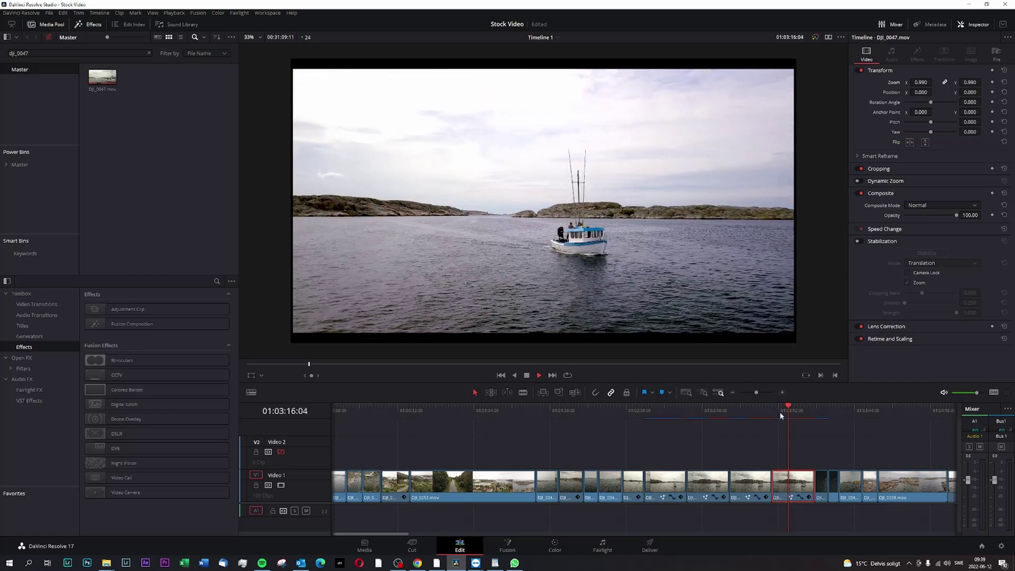
pyautogui.click(776, 410)
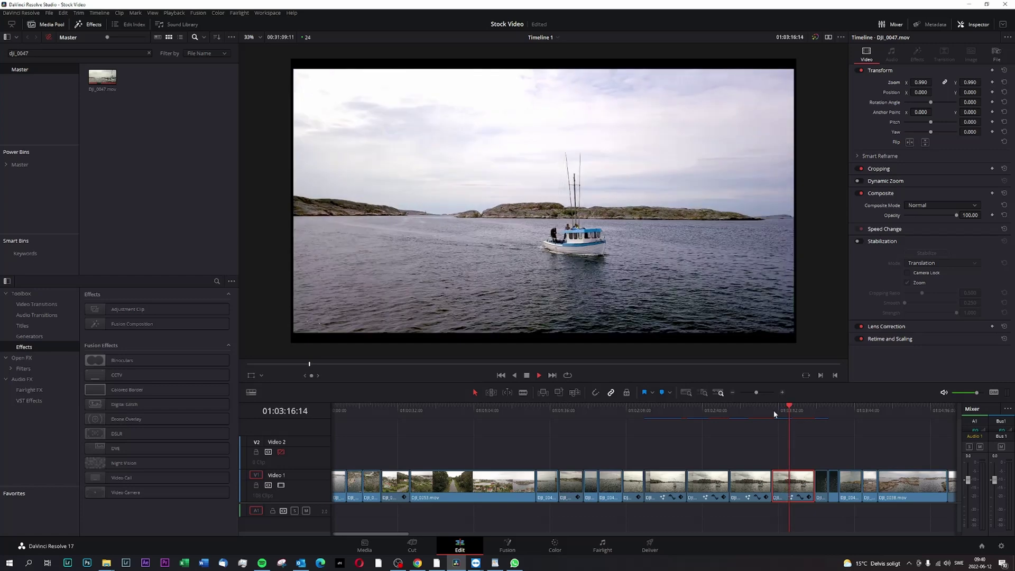
pyautogui.press('space')
pyautogui.scroll(2, 804, 261)
pyautogui.scroll(1, 589, 164)
pyautogui.press('space')
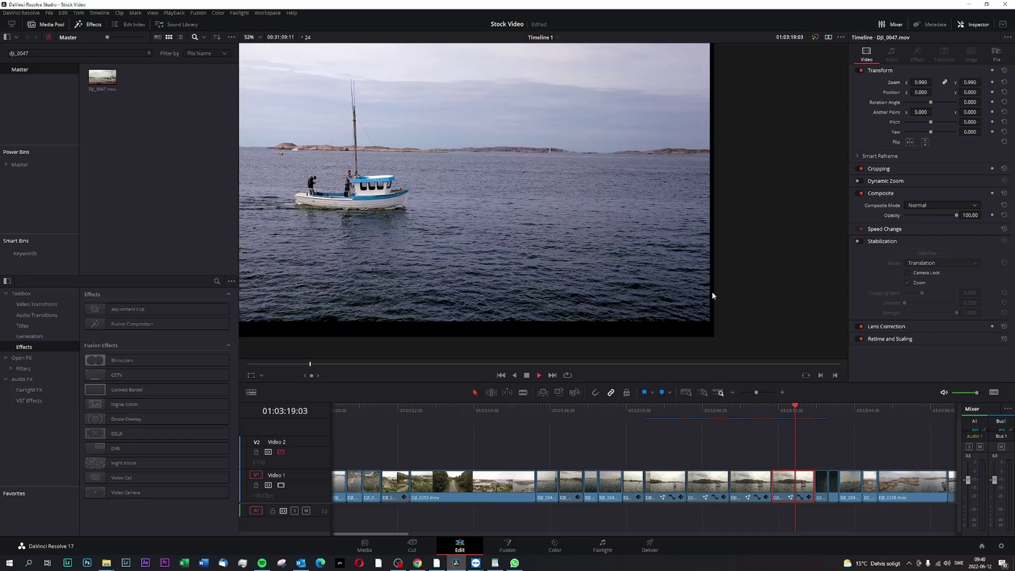
# Step: Raise the boat clip's zoom to 1.100, play it, and fit the preview to the viewer
pyautogui.click(776, 410)
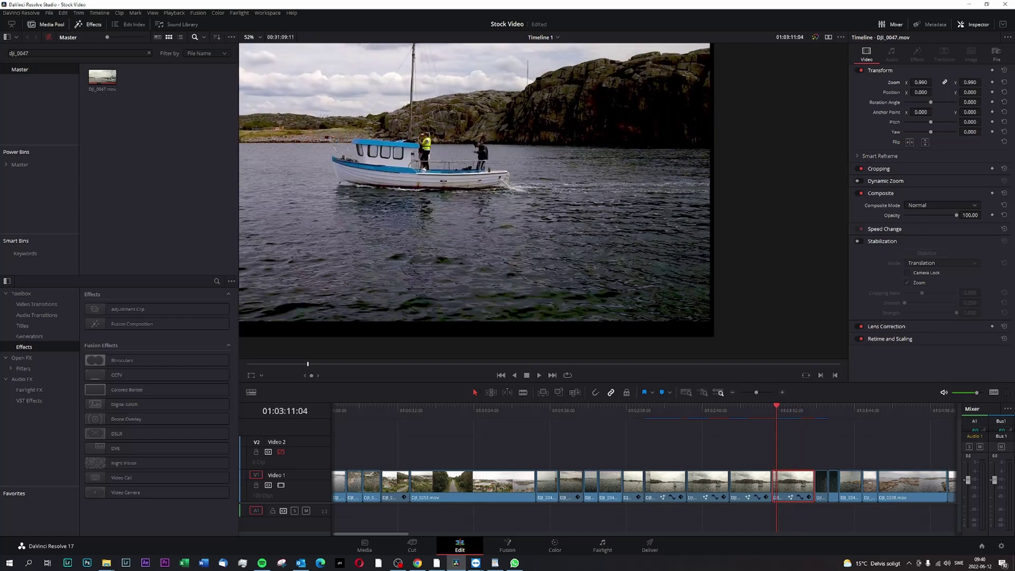
pyautogui.moveTo(922, 82); pyautogui.dragTo(942, 82)
pyautogui.press('space')
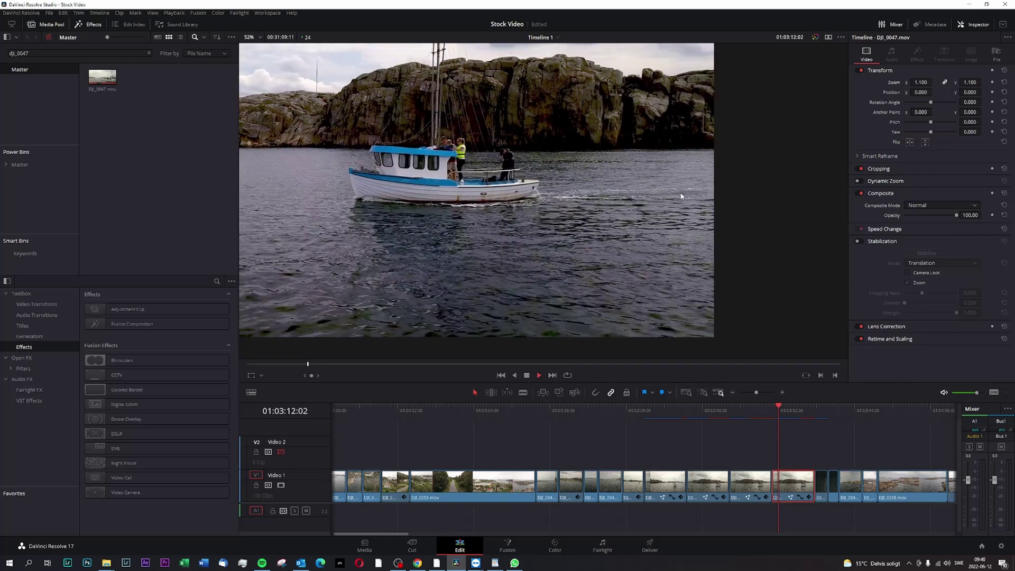
pyautogui.hotkey('shift', 'z')
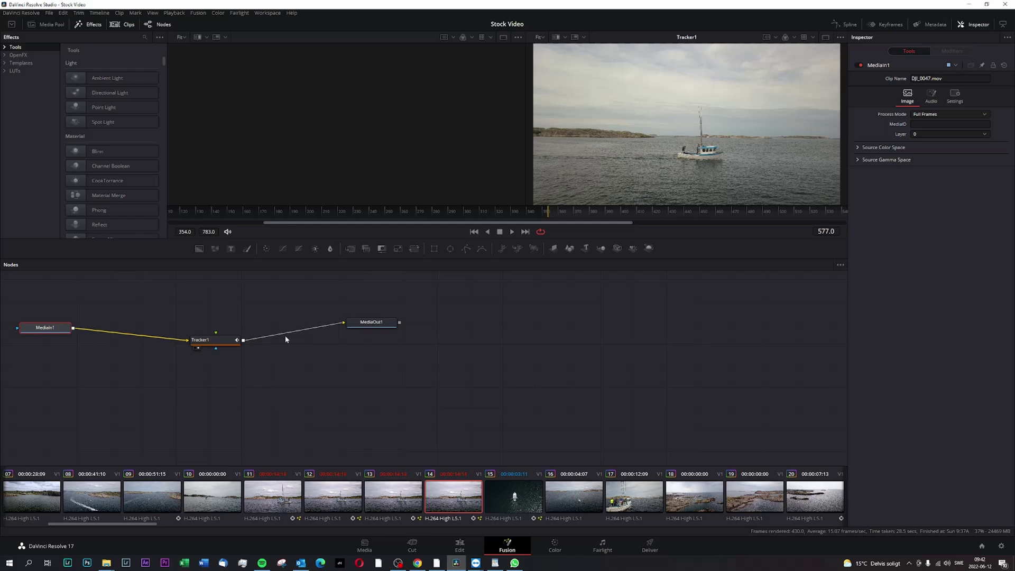
# Step: Select Tracker1 and zoom the Spline panel out to show its whole displacement curve
pyautogui.moveTo(225, 343)
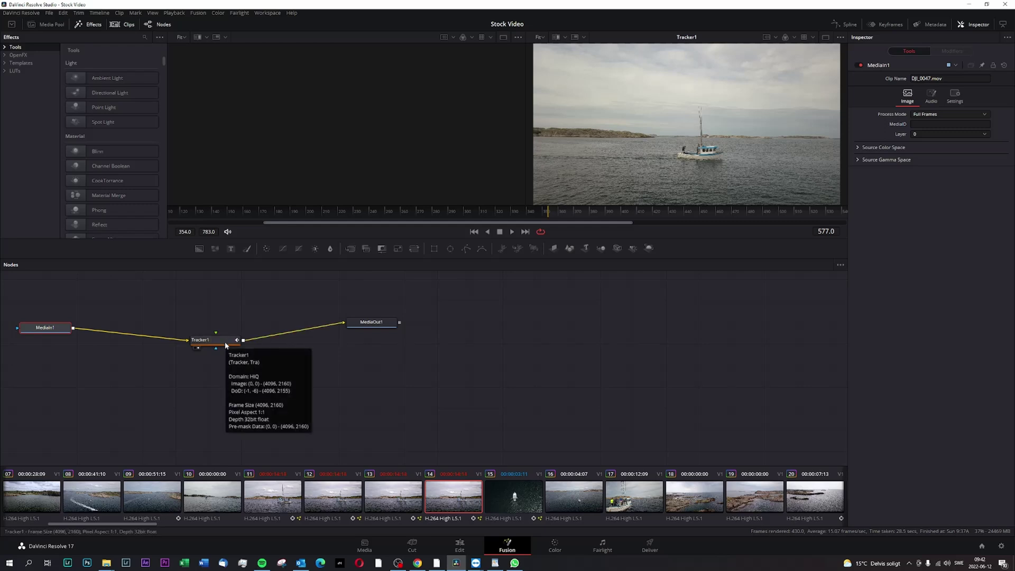
pyautogui.click(225, 344)
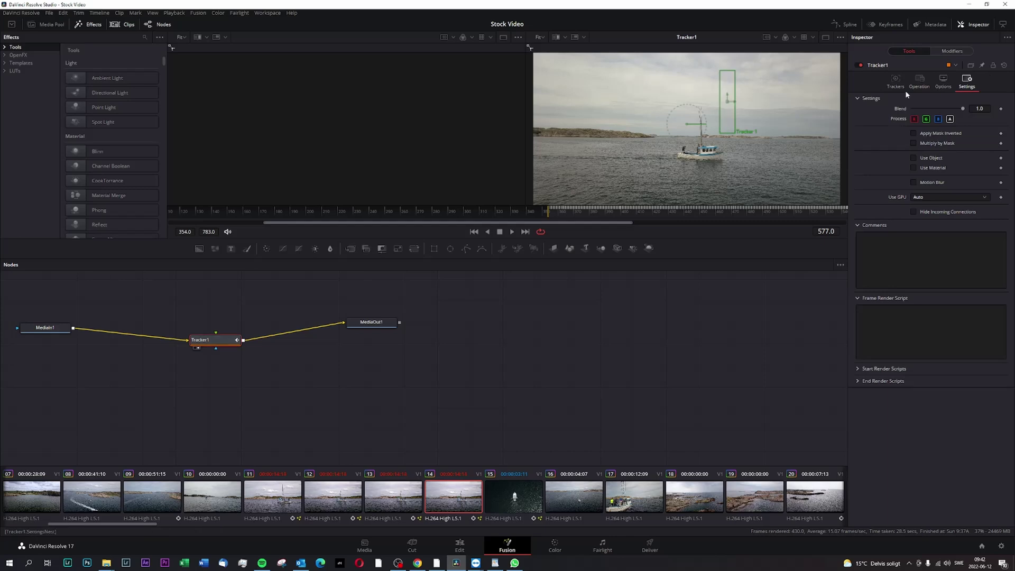
pyautogui.click(840, 25)
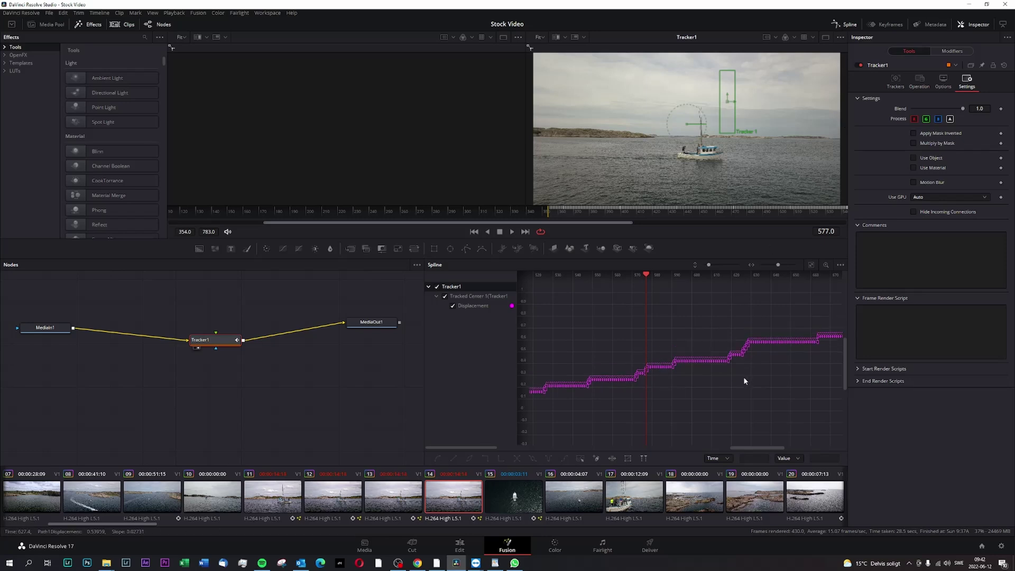
pyautogui.scroll(1, 743, 377)
pyautogui.moveTo(777, 266); pyautogui.dragTo(608, 434)
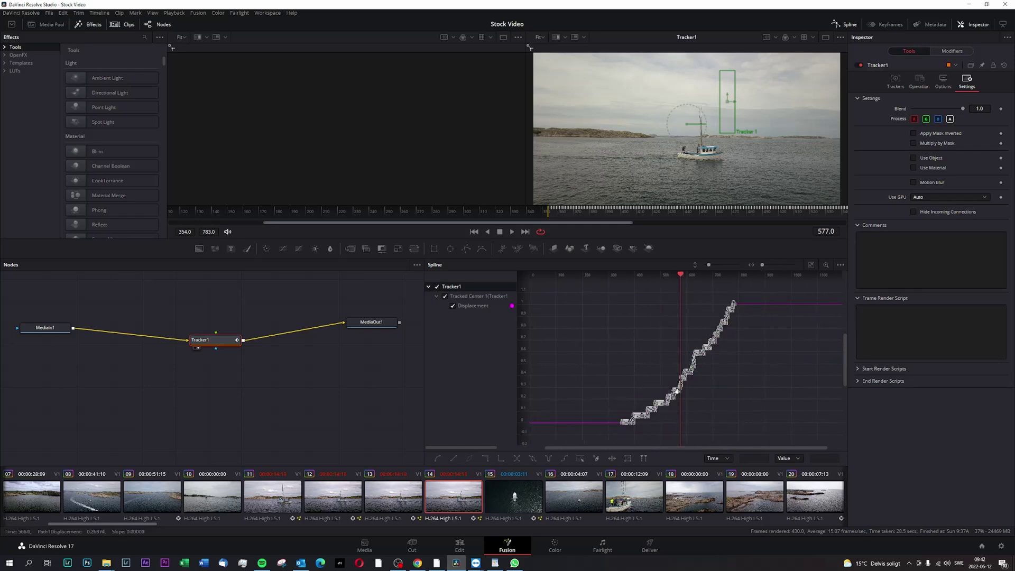
# Step: Smooth the selected displacement points and return to the Edit page
pyautogui.rightClick(679, 393)
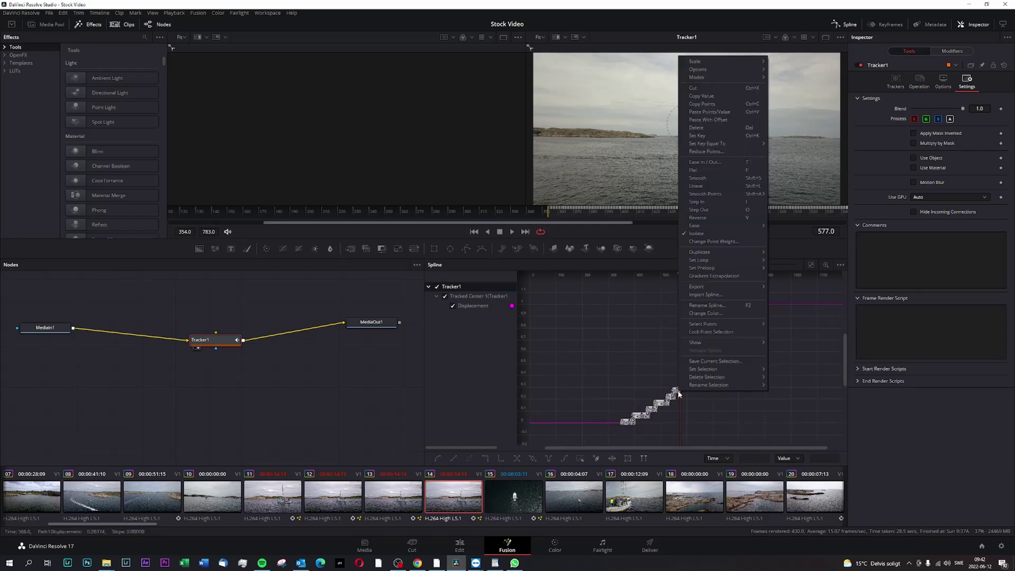
pyautogui.click(709, 179)
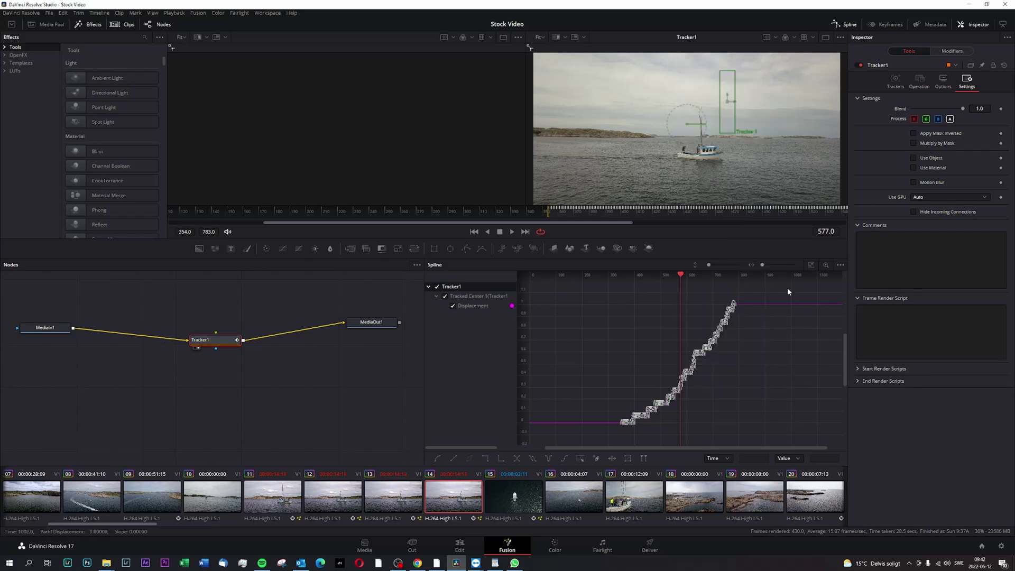
pyautogui.click(459, 546)
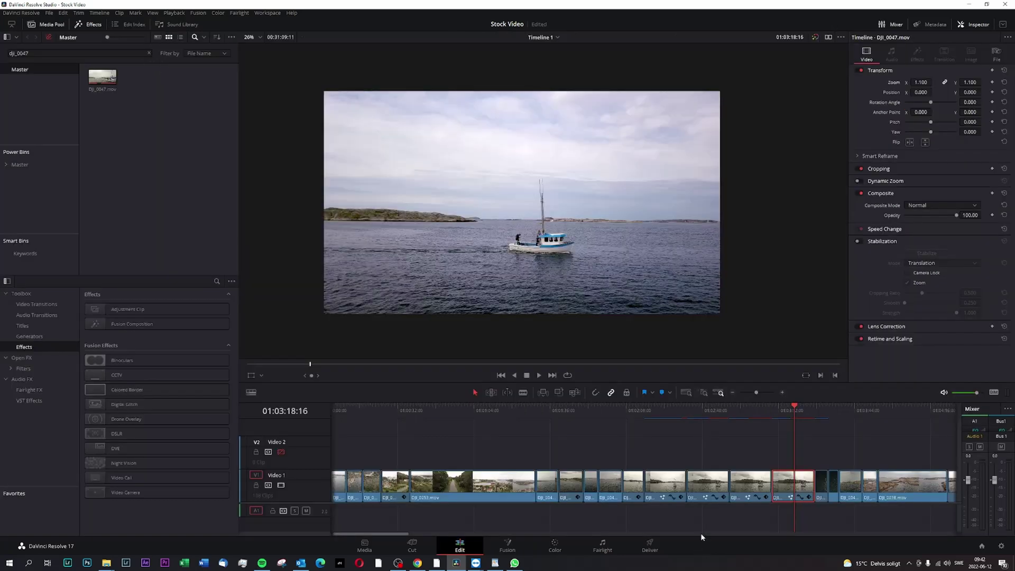
pyautogui.click(776, 409)
pyautogui.press('space')
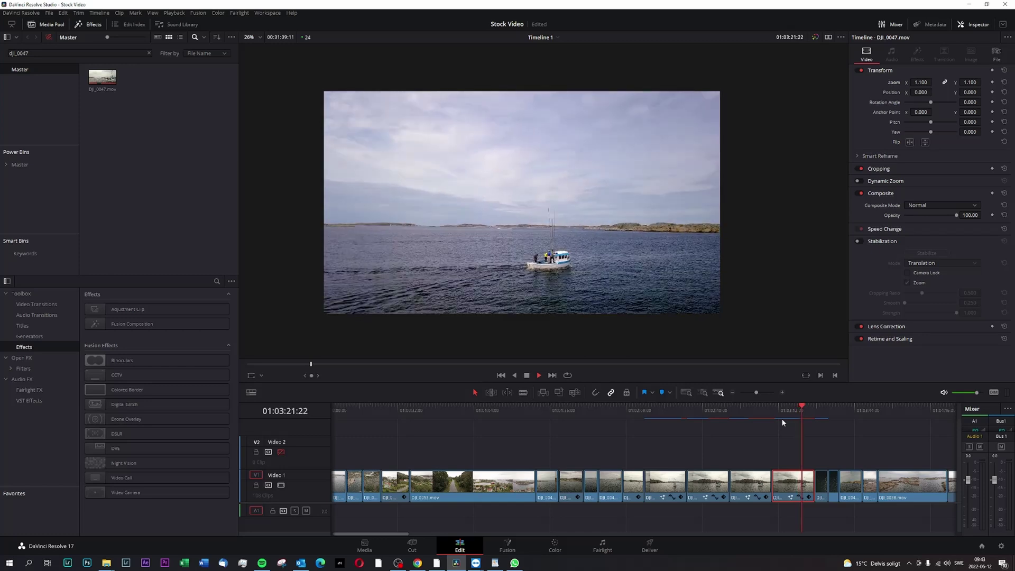
pyautogui.click(779, 410)
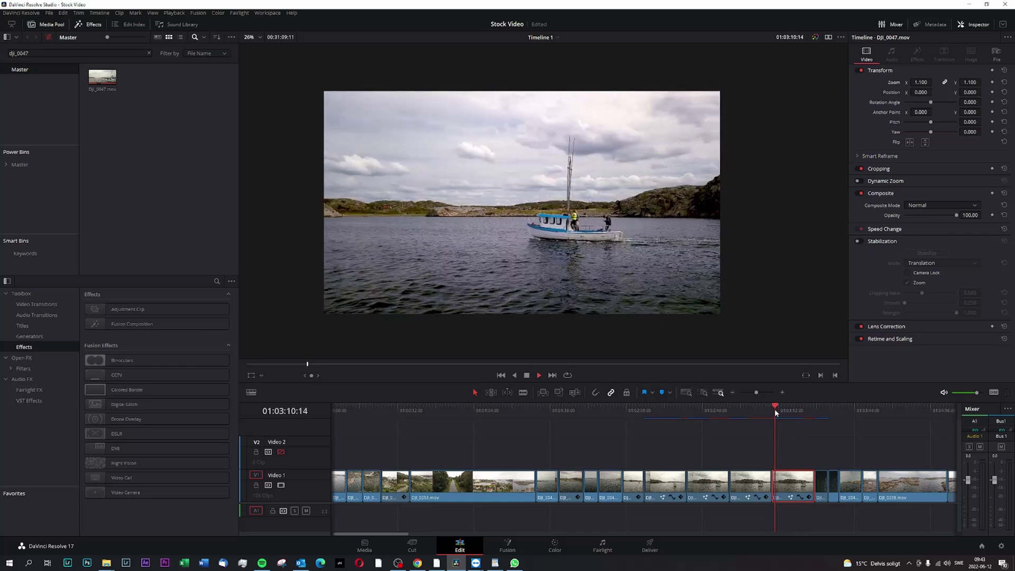
pyautogui.press('space')
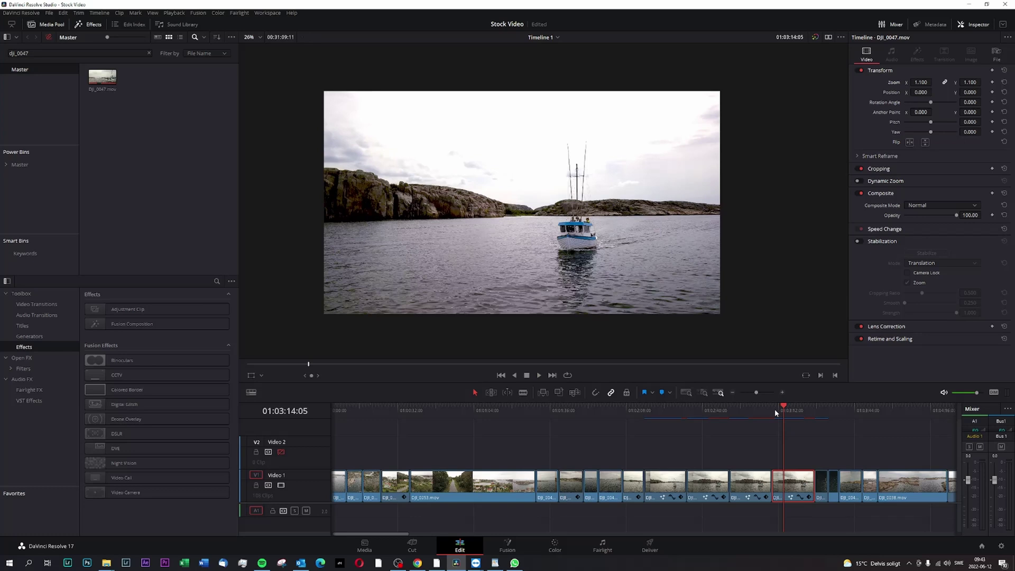
# Step: Switch back to the Fusion page with Shift+5 to view Tracker1's displacement spline
pyautogui.hotkey('shift', '5')
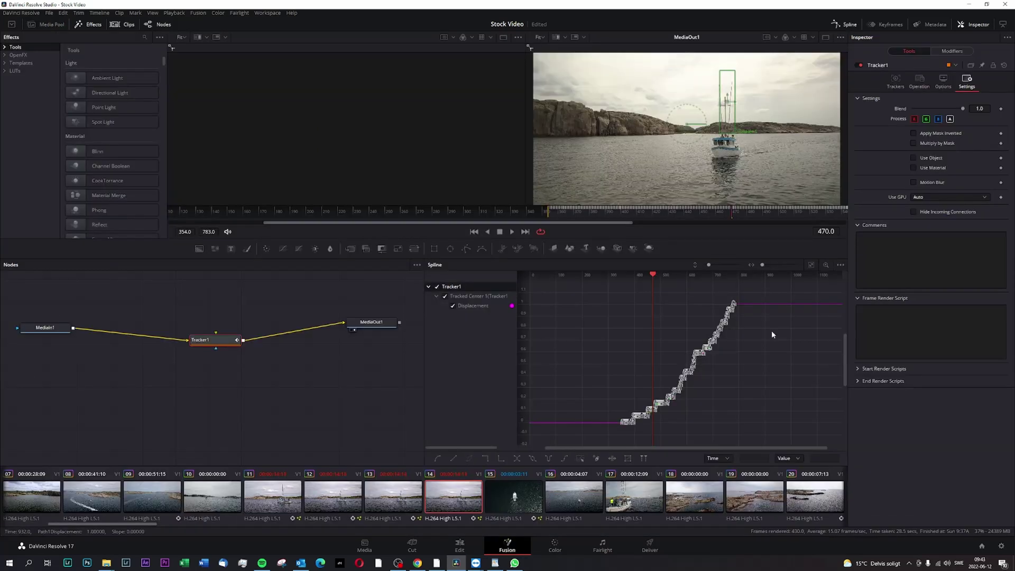